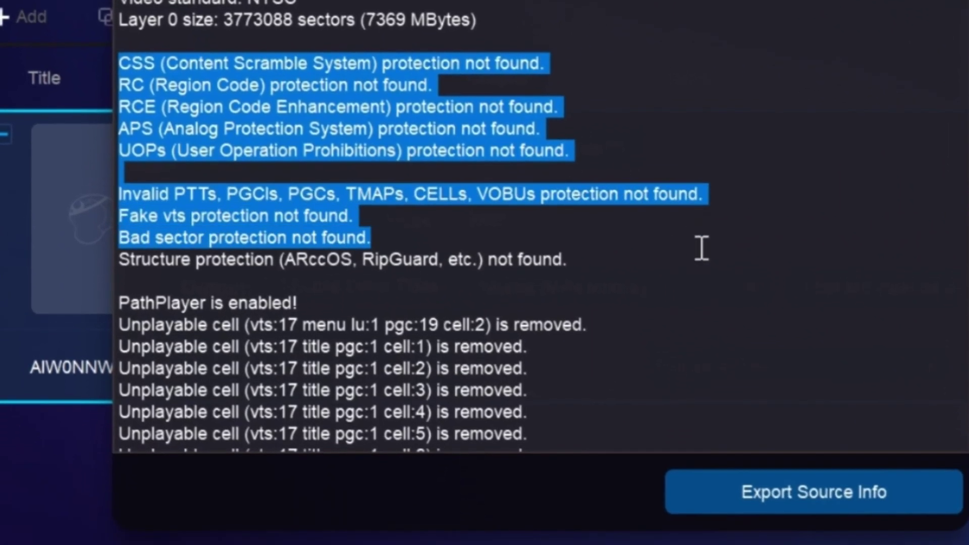
# Step: Select the protection report lines in the AIW0NNW1 disc Info window
pyautogui.moveTo(722, 330); pyautogui.dragTo(713, 443)
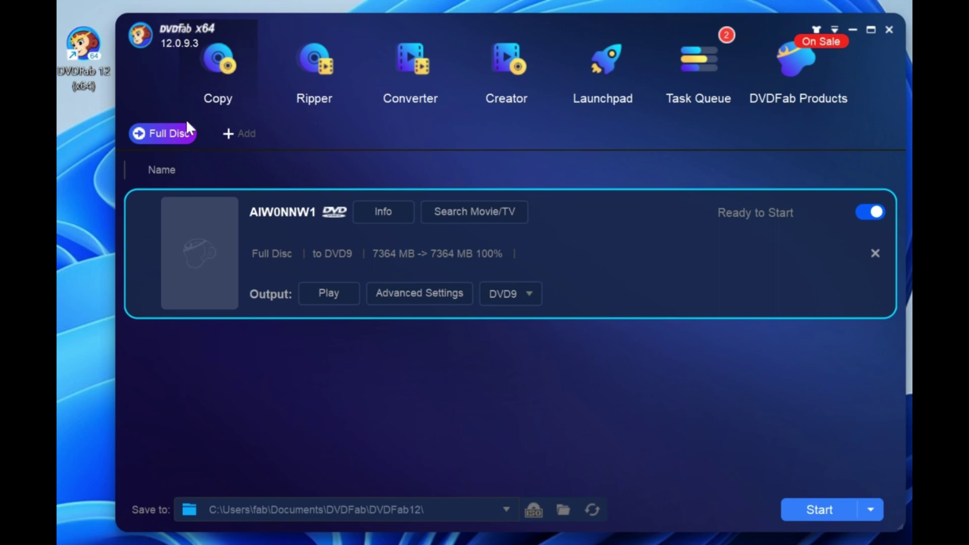
# Step: Keep Full Disc, then switch AIW0NNW1 to Main Movie mode and start both copies
pyautogui.click(171, 132)
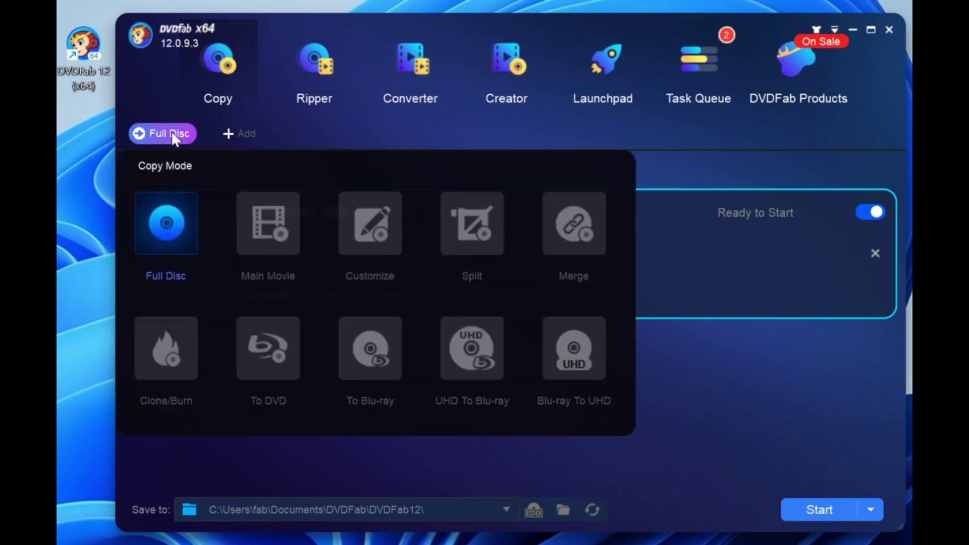
pyautogui.click(176, 222)
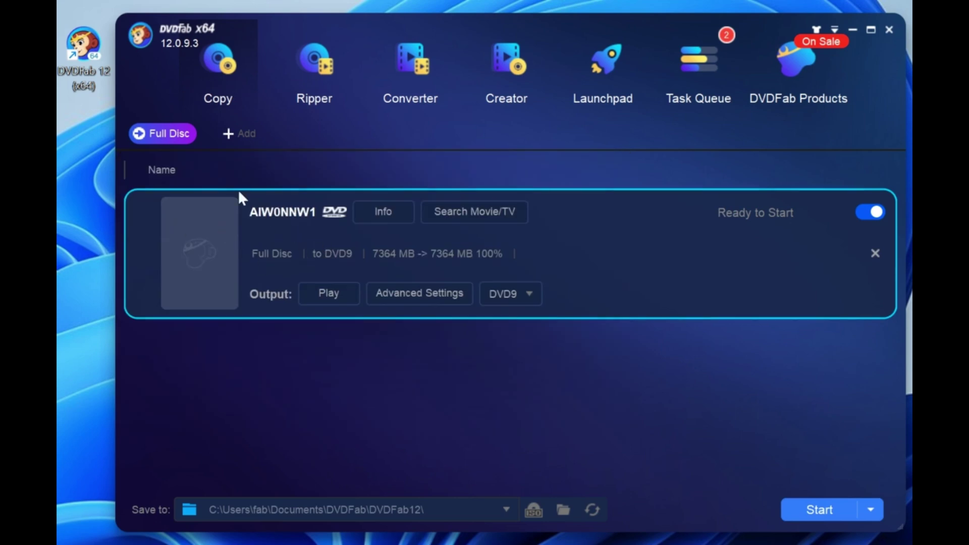
pyautogui.click(174, 136)
pyautogui.click(254, 216)
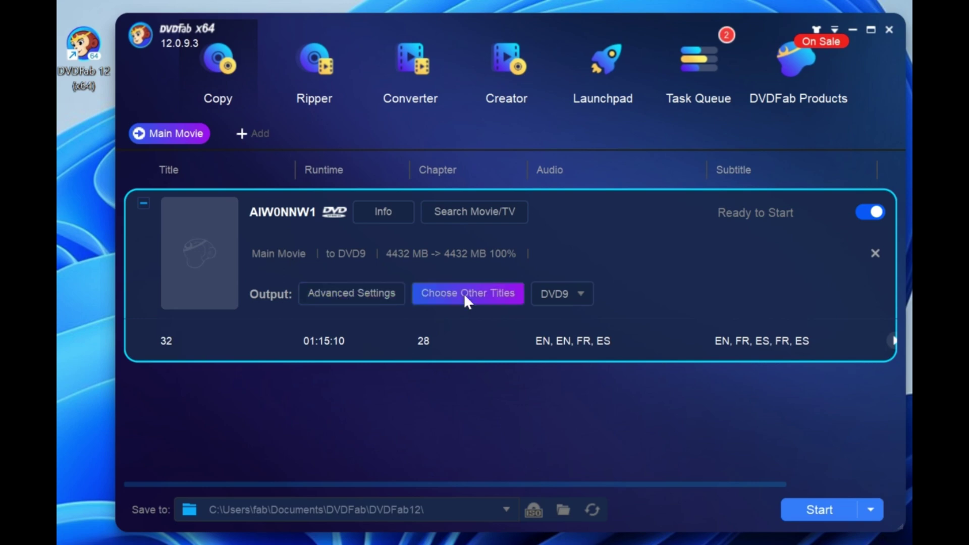
pyautogui.click(815, 507)
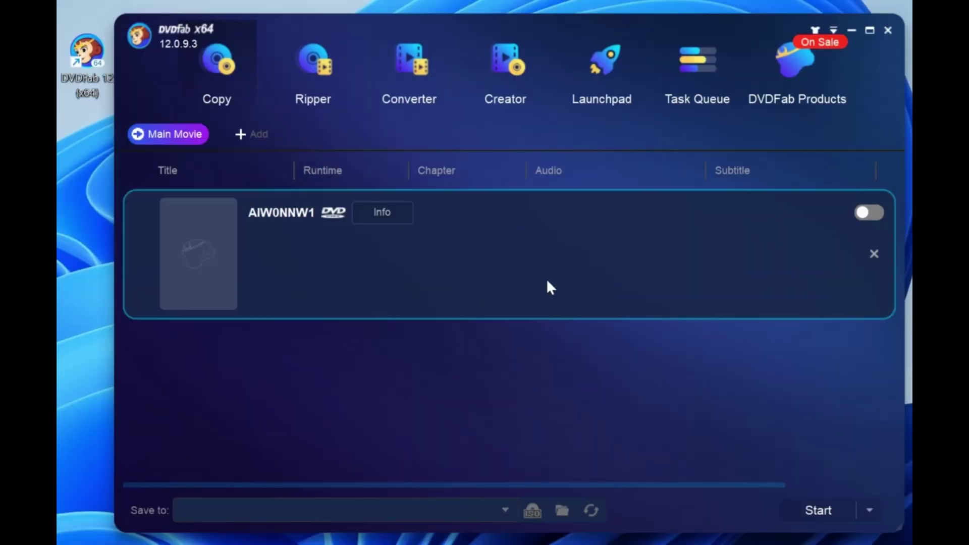
# Step: In Ripper, enable the AIW0NNW1 title for Custom MP4 output (480p, H264, AAC)
pyautogui.click(312, 57)
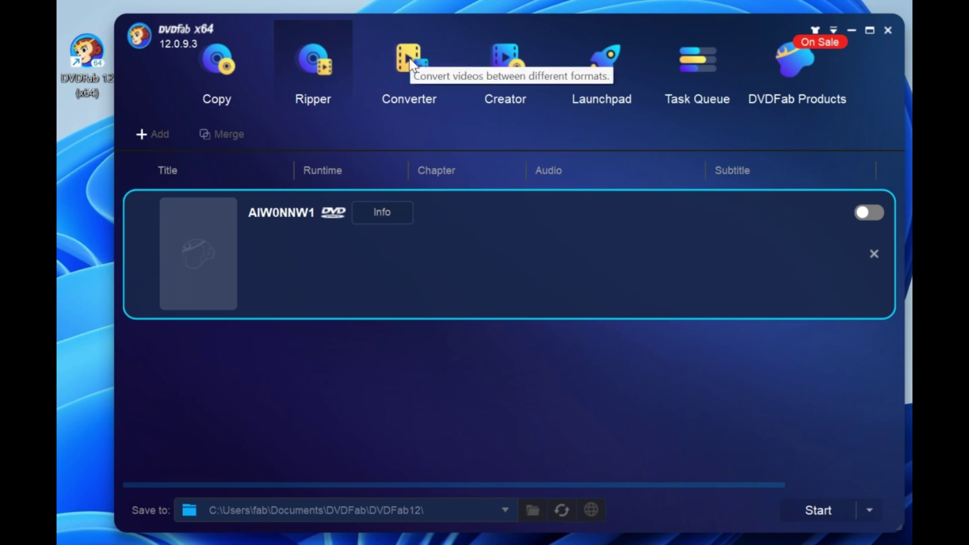
pyautogui.click(869, 213)
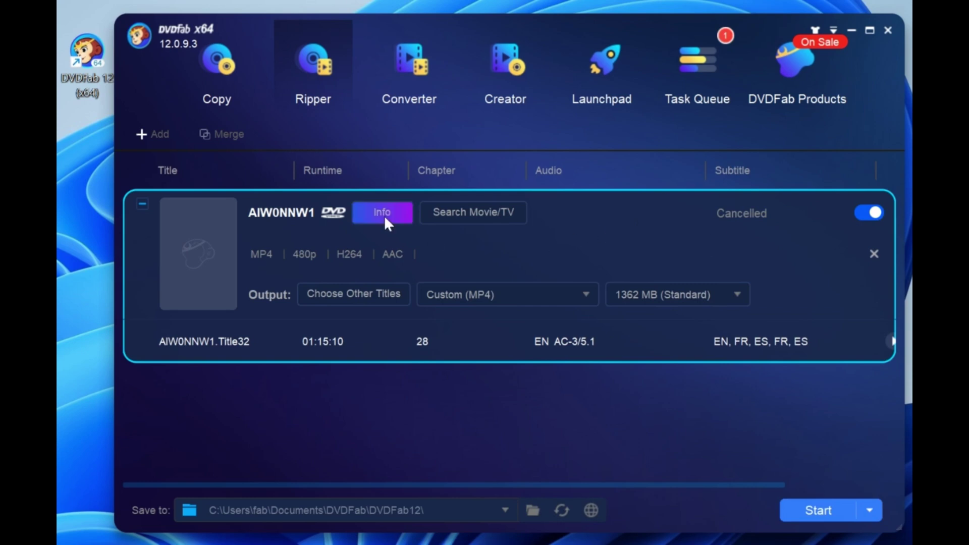
# Step: Keep MP4 as the output profile and open Video Edit to crop to 632 x 480
pyautogui.click(565, 302)
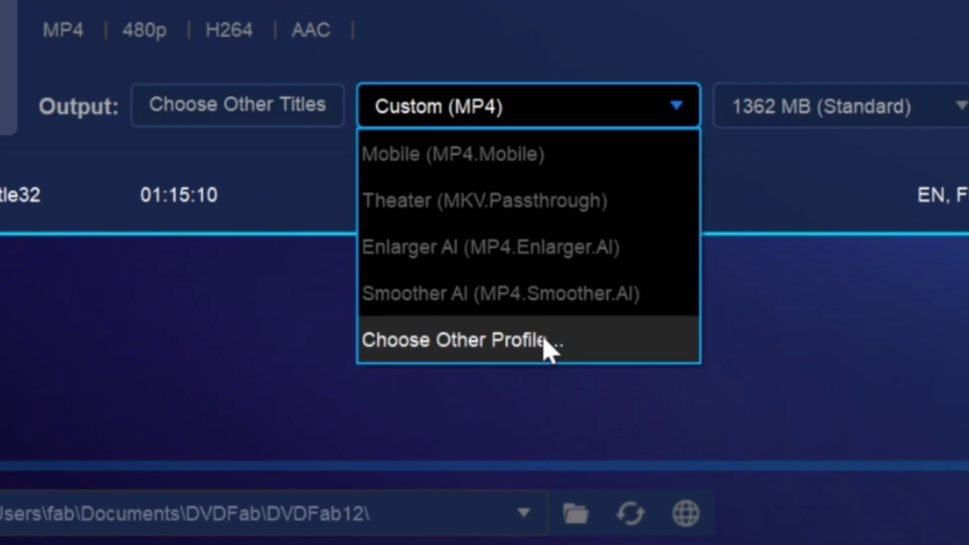
pyautogui.click(562, 345)
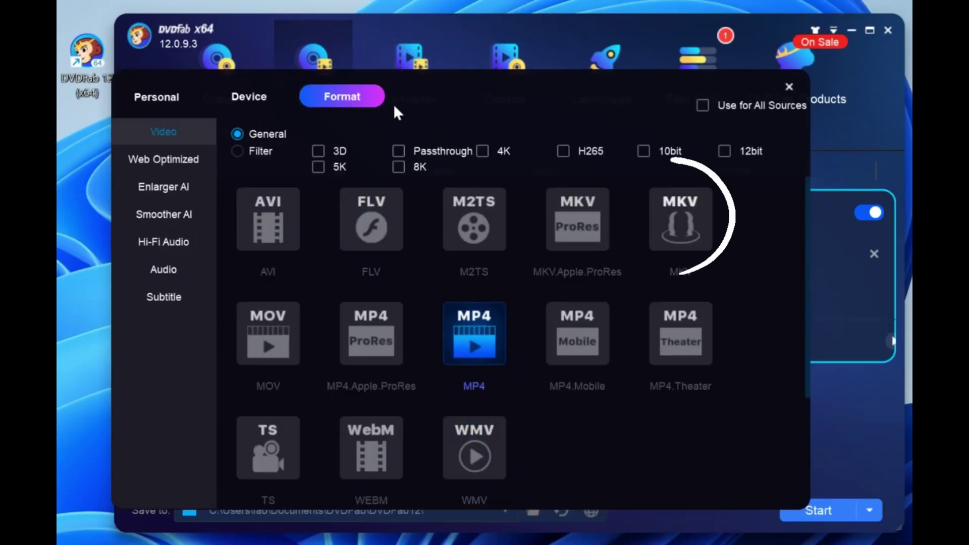
pyautogui.click(495, 323)
pyautogui.click(891, 341)
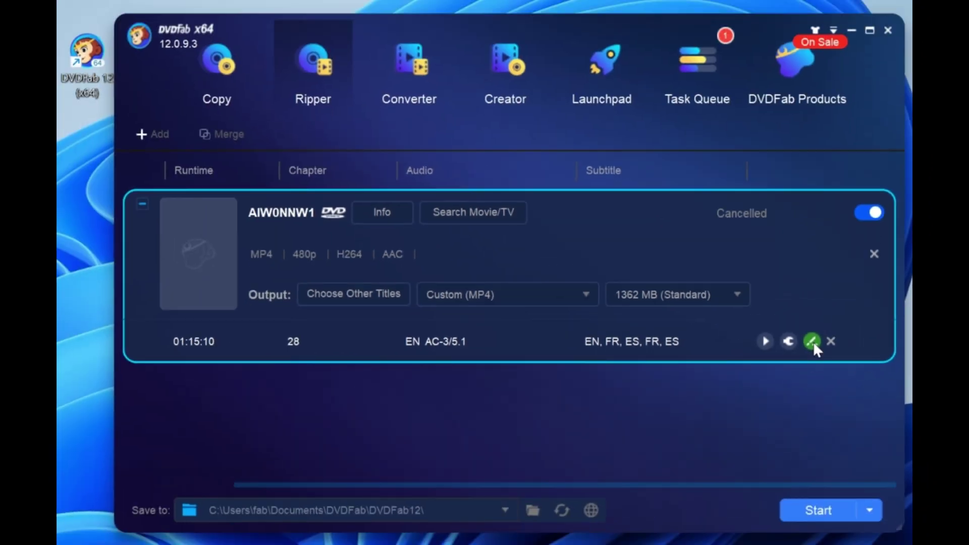
pyautogui.click(813, 341)
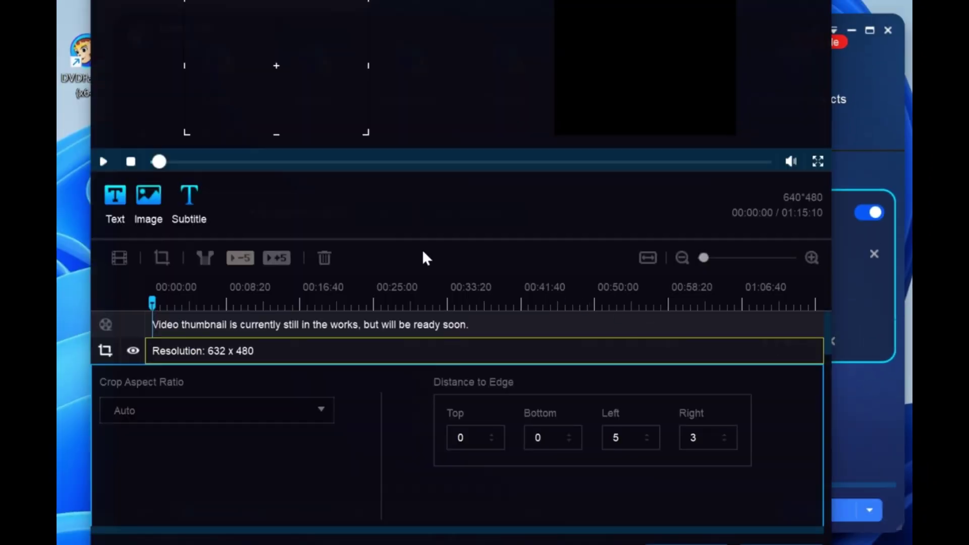